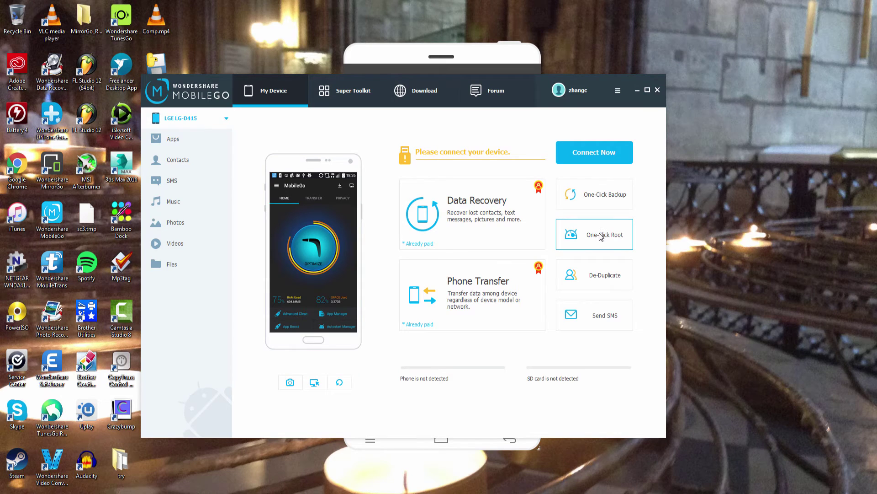
Start One-Click Root on the connected LGE LG-D415.
left_click(602, 238)
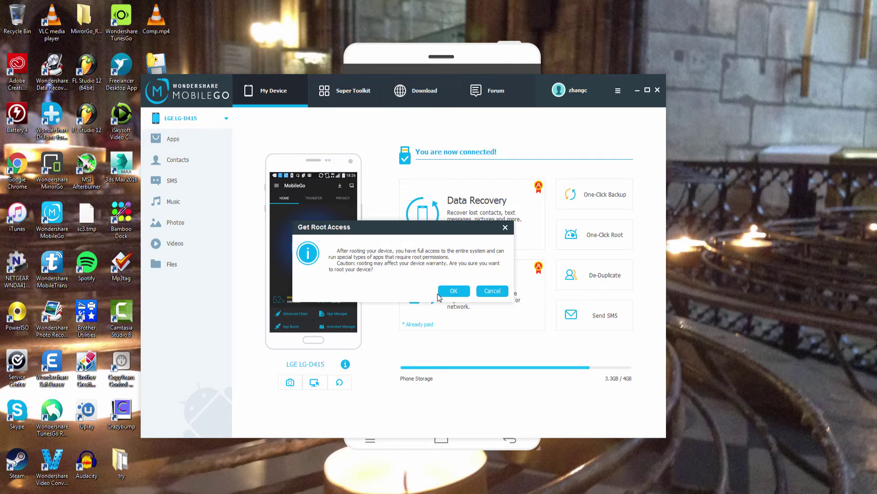
Accept the warranty warning so MobileGo begins getting root access.
left_click(454, 290)
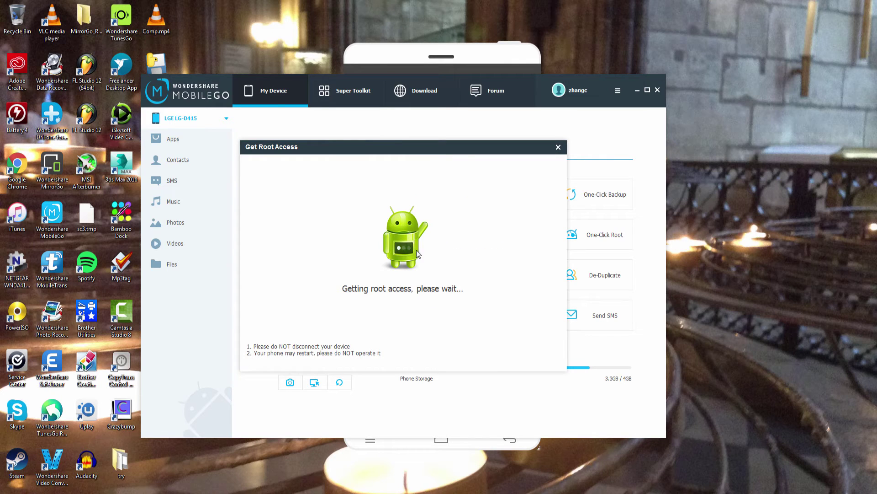